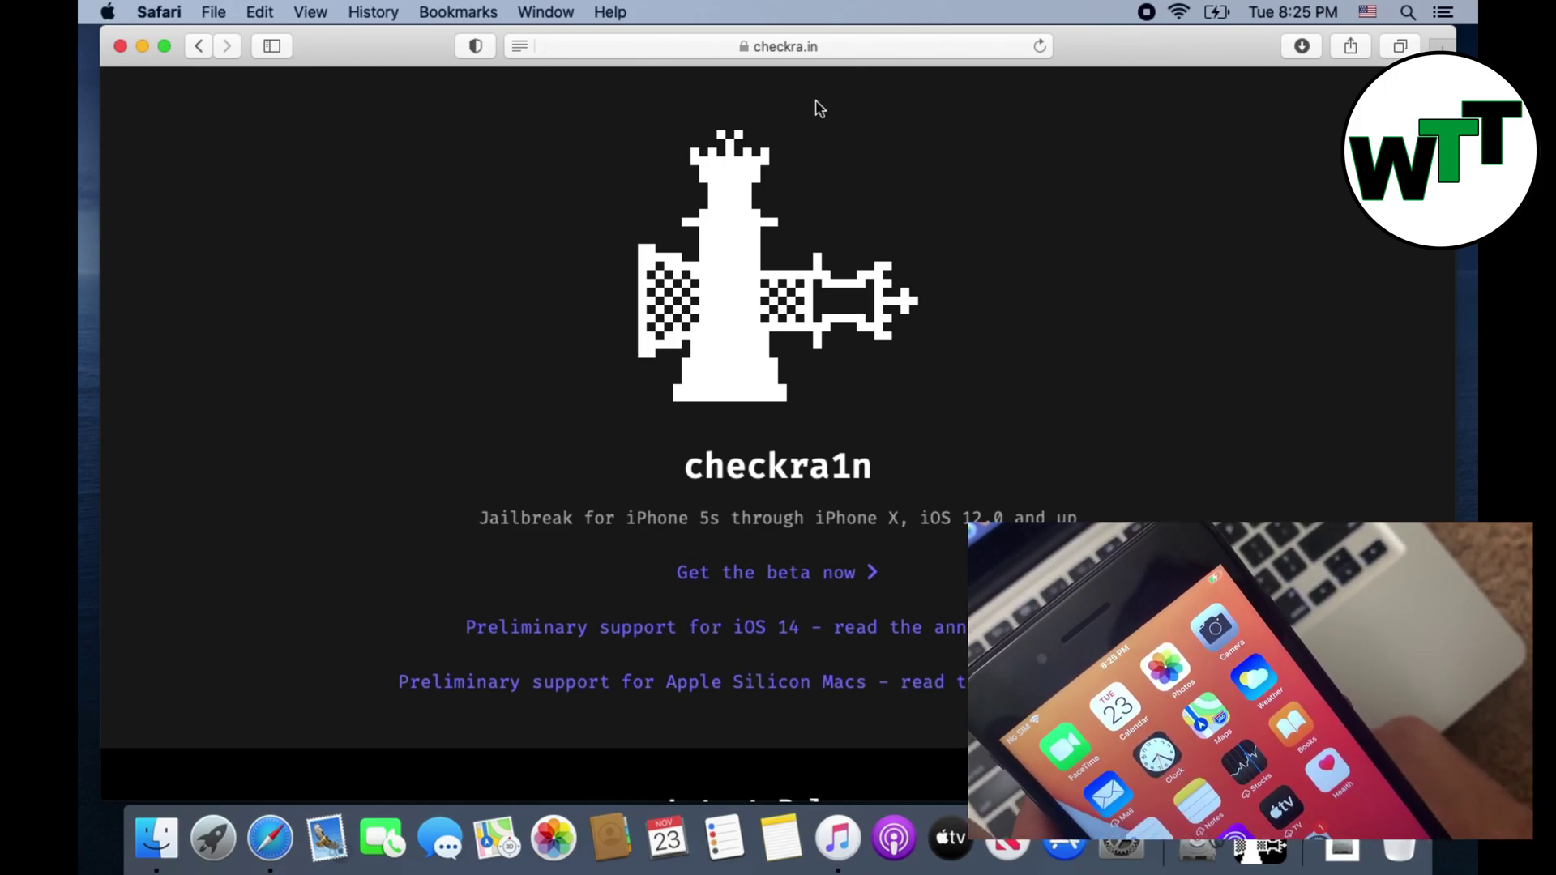
# Download the latest checkra1n beta release, then minimize Safari to reveal the desktop
pyautogui.click(774, 574)
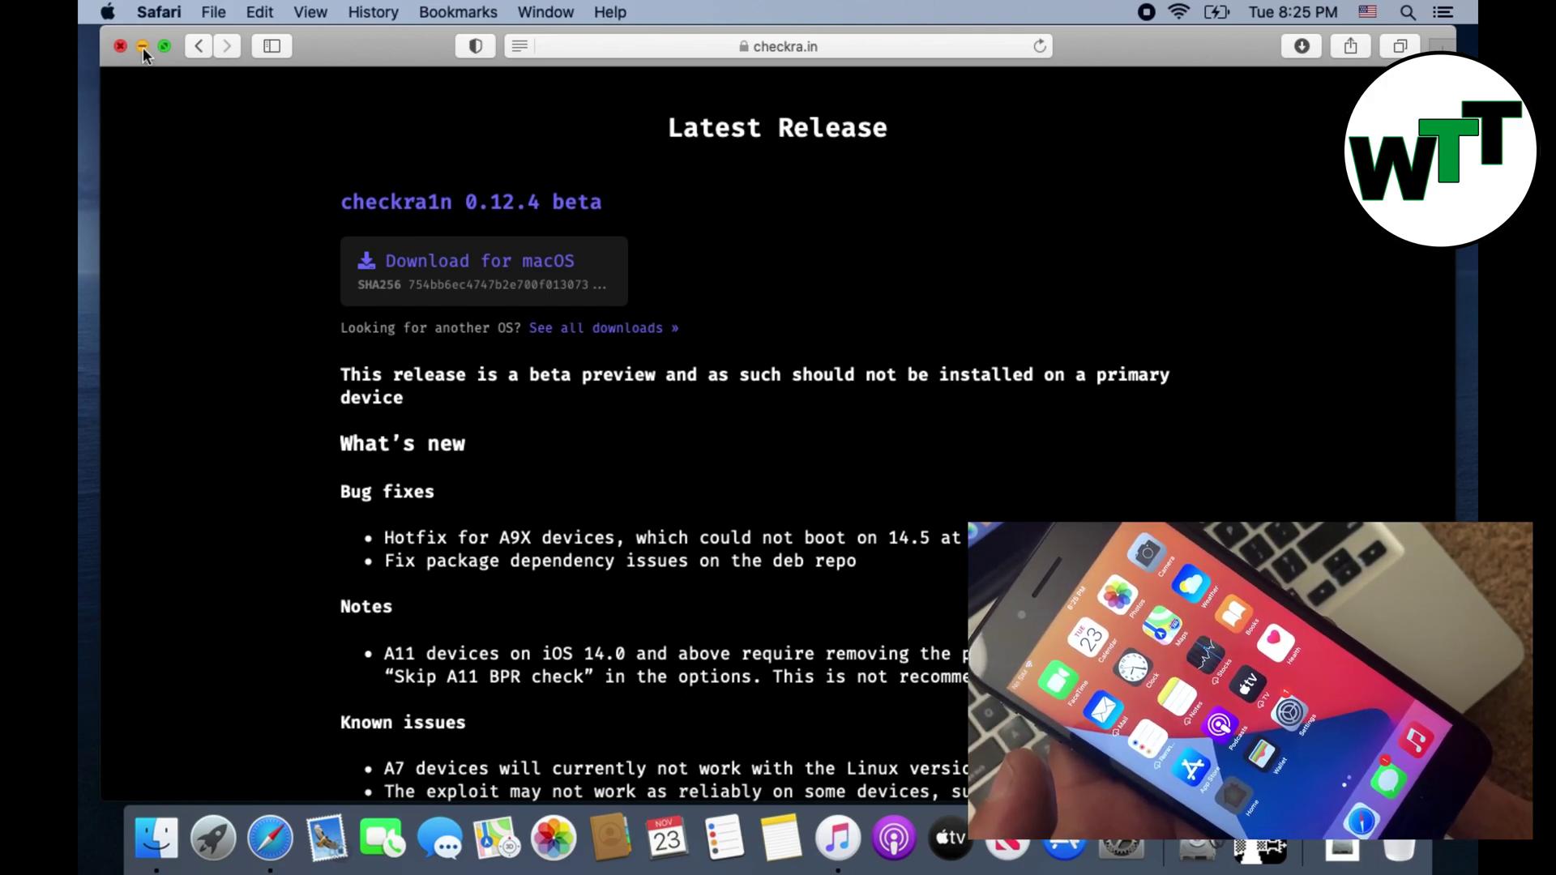
pyautogui.click(143, 46)
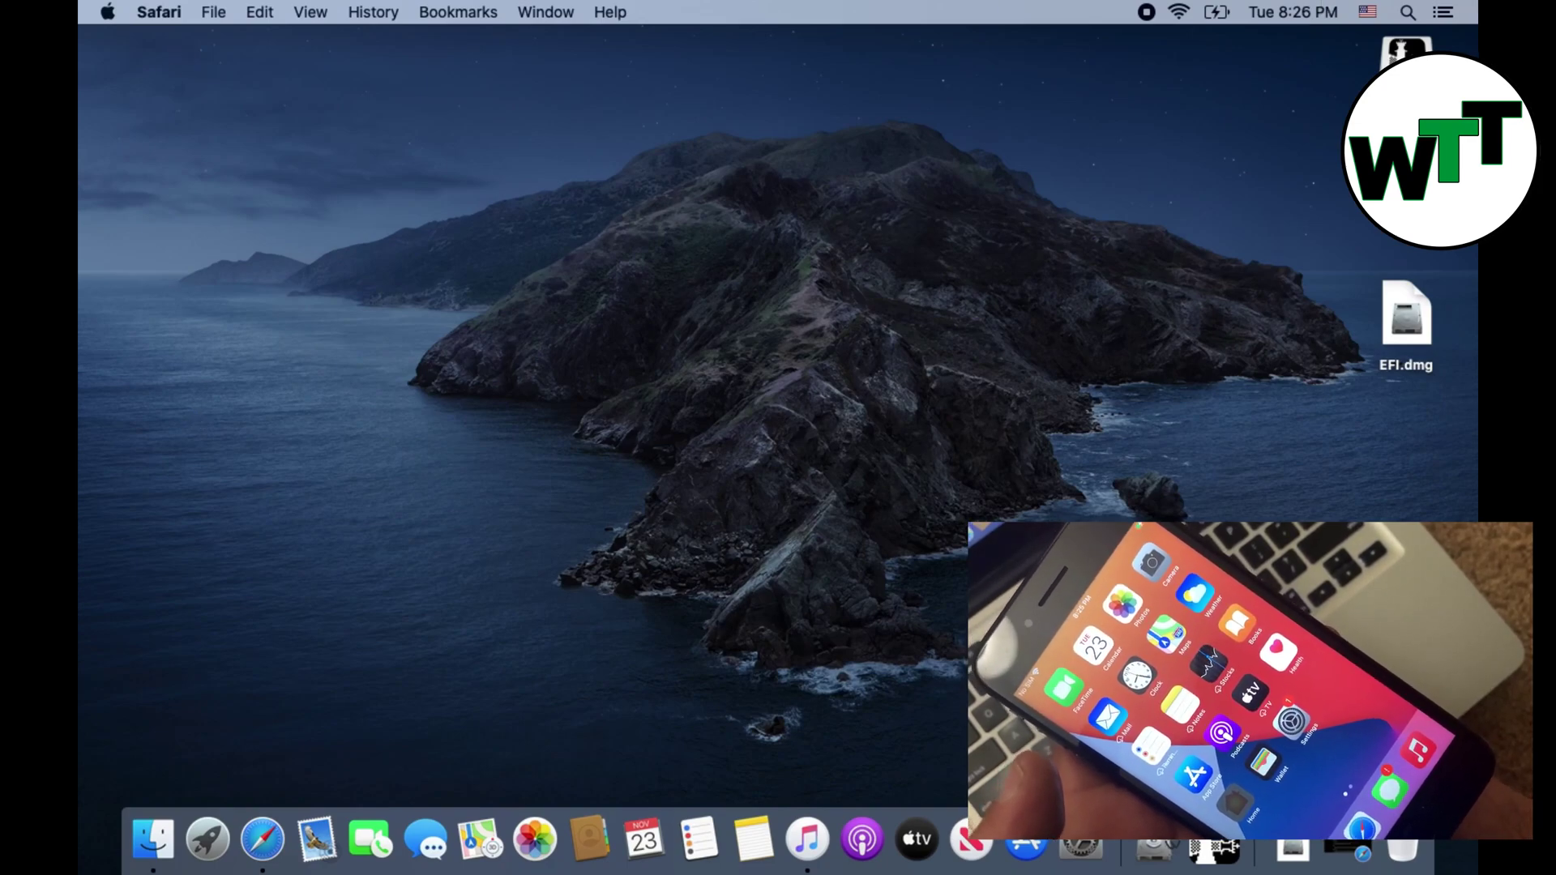
# Open the downloaded checkra1n beta 0.12.4 DMG and copy checkra1n into Applications
pyautogui.click(1406, 51)
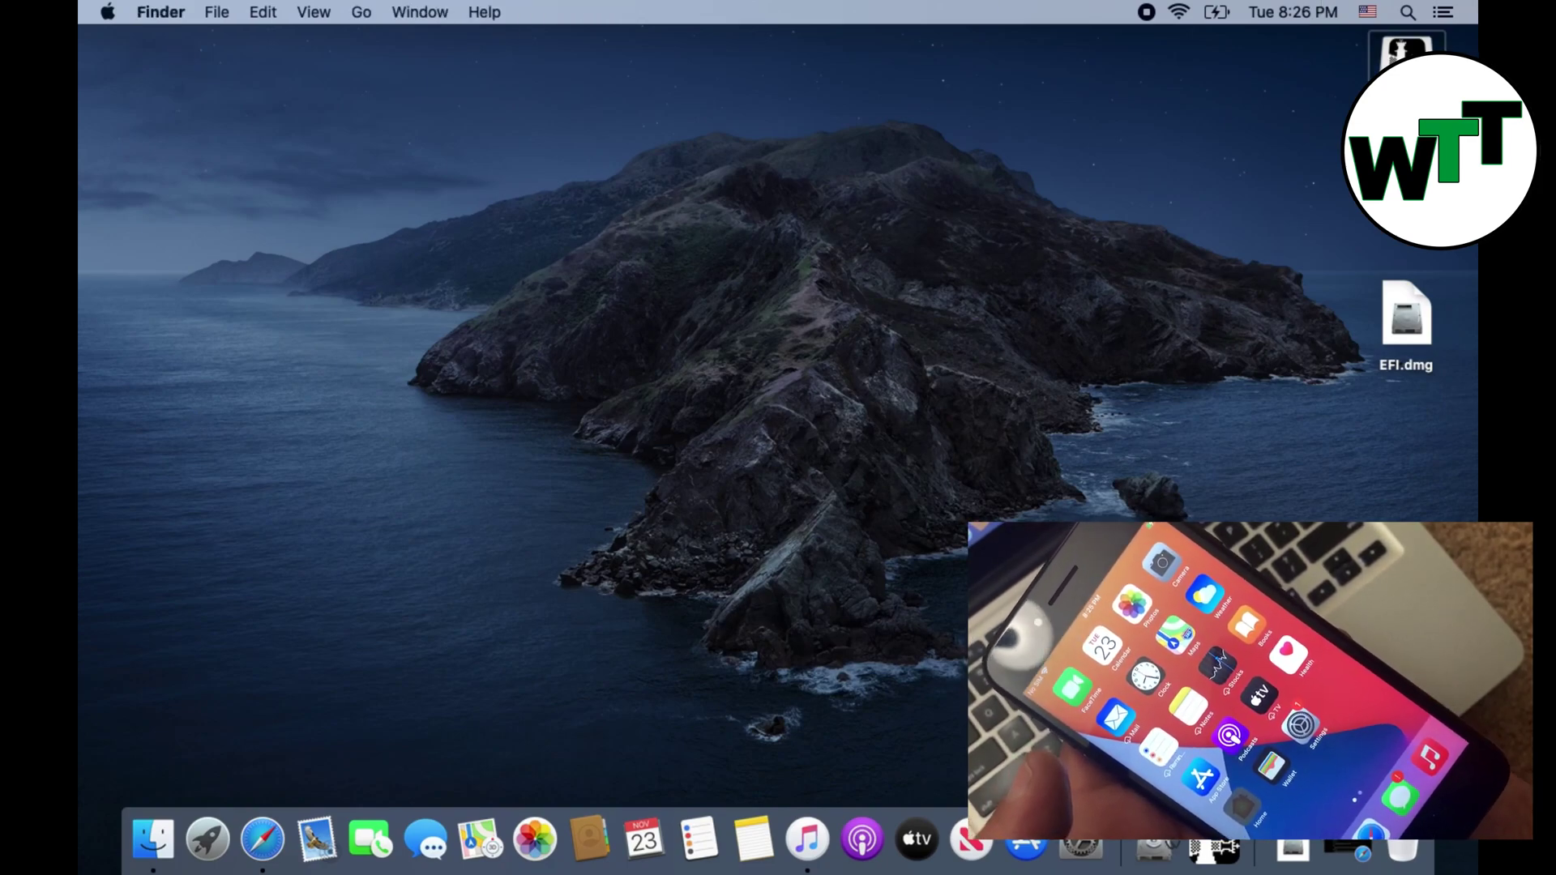
pyautogui.doubleClick(1407, 51)
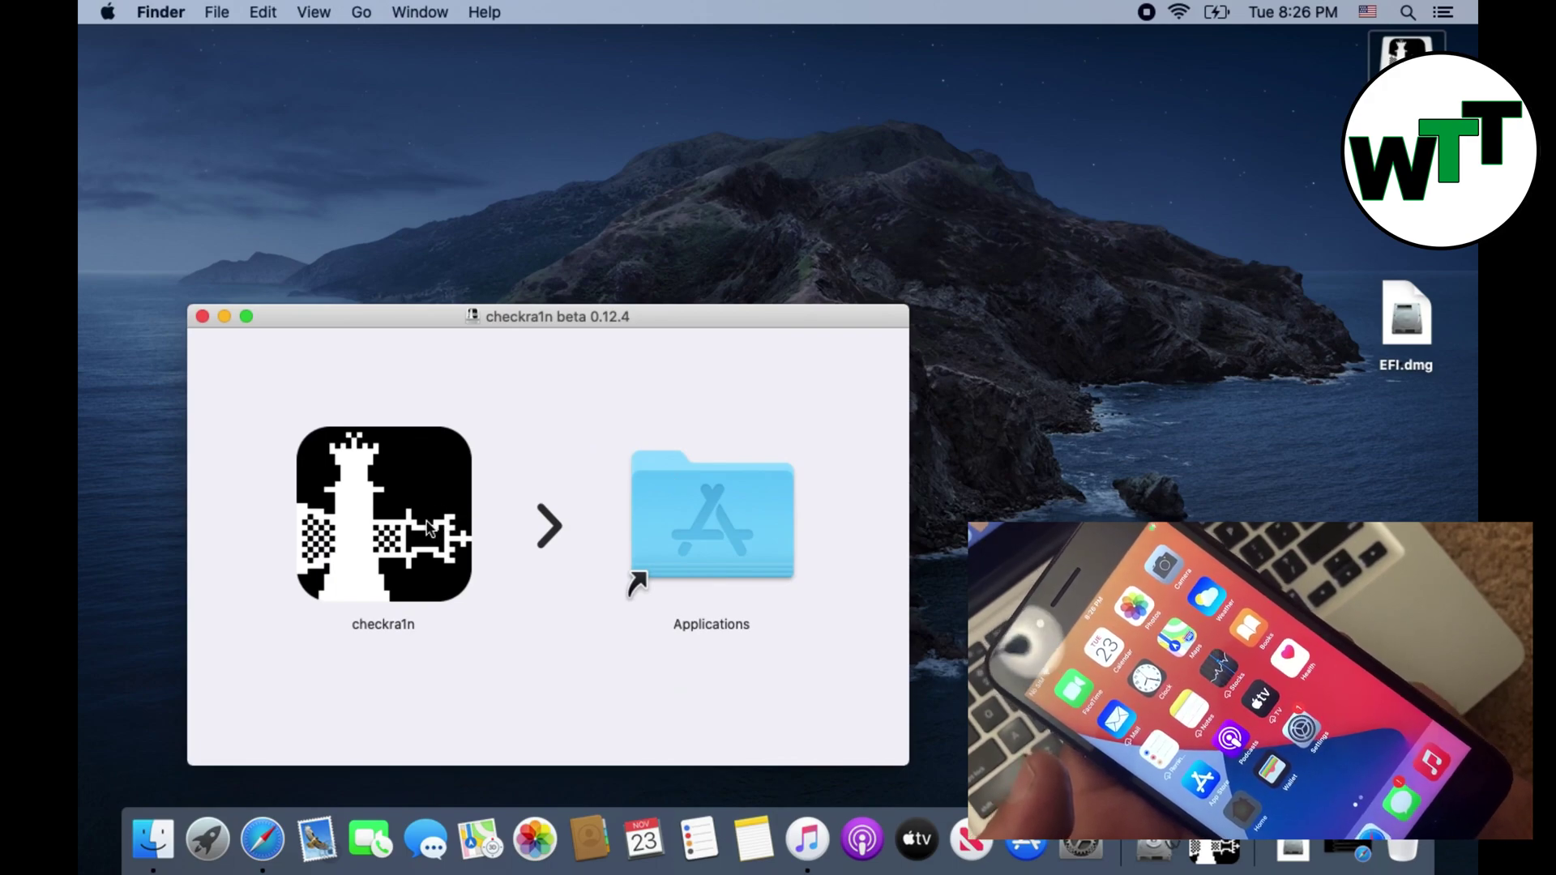
pyautogui.moveTo(406, 548); pyautogui.dragTo(532, 537)
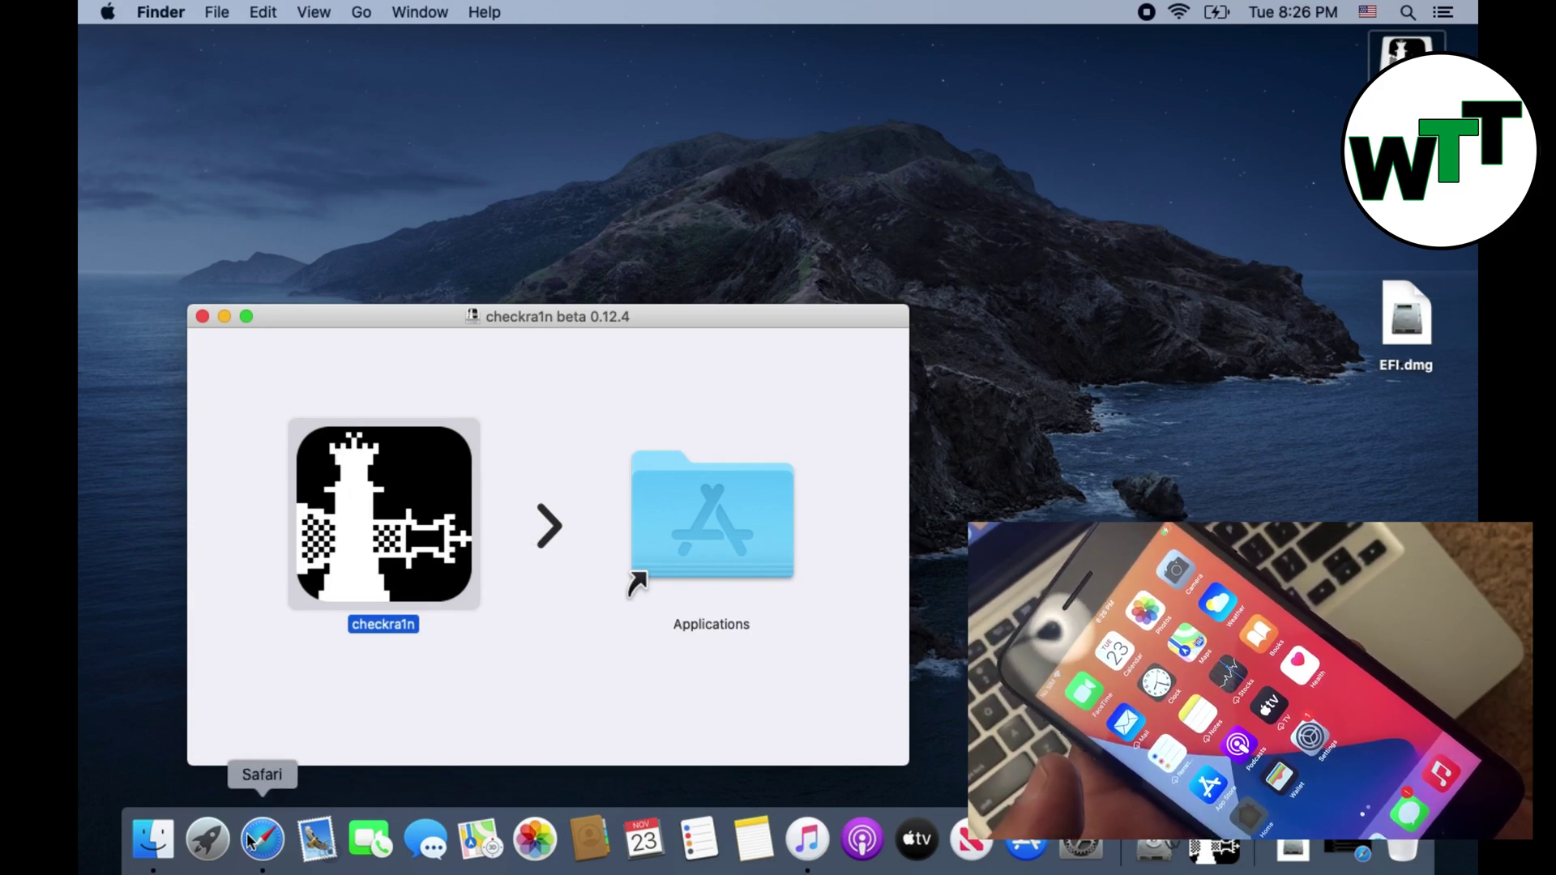
# Launch checkra1n from Launchpad so it detects the iPhone 7 Plus on iOS 14.1
pyautogui.click(209, 839)
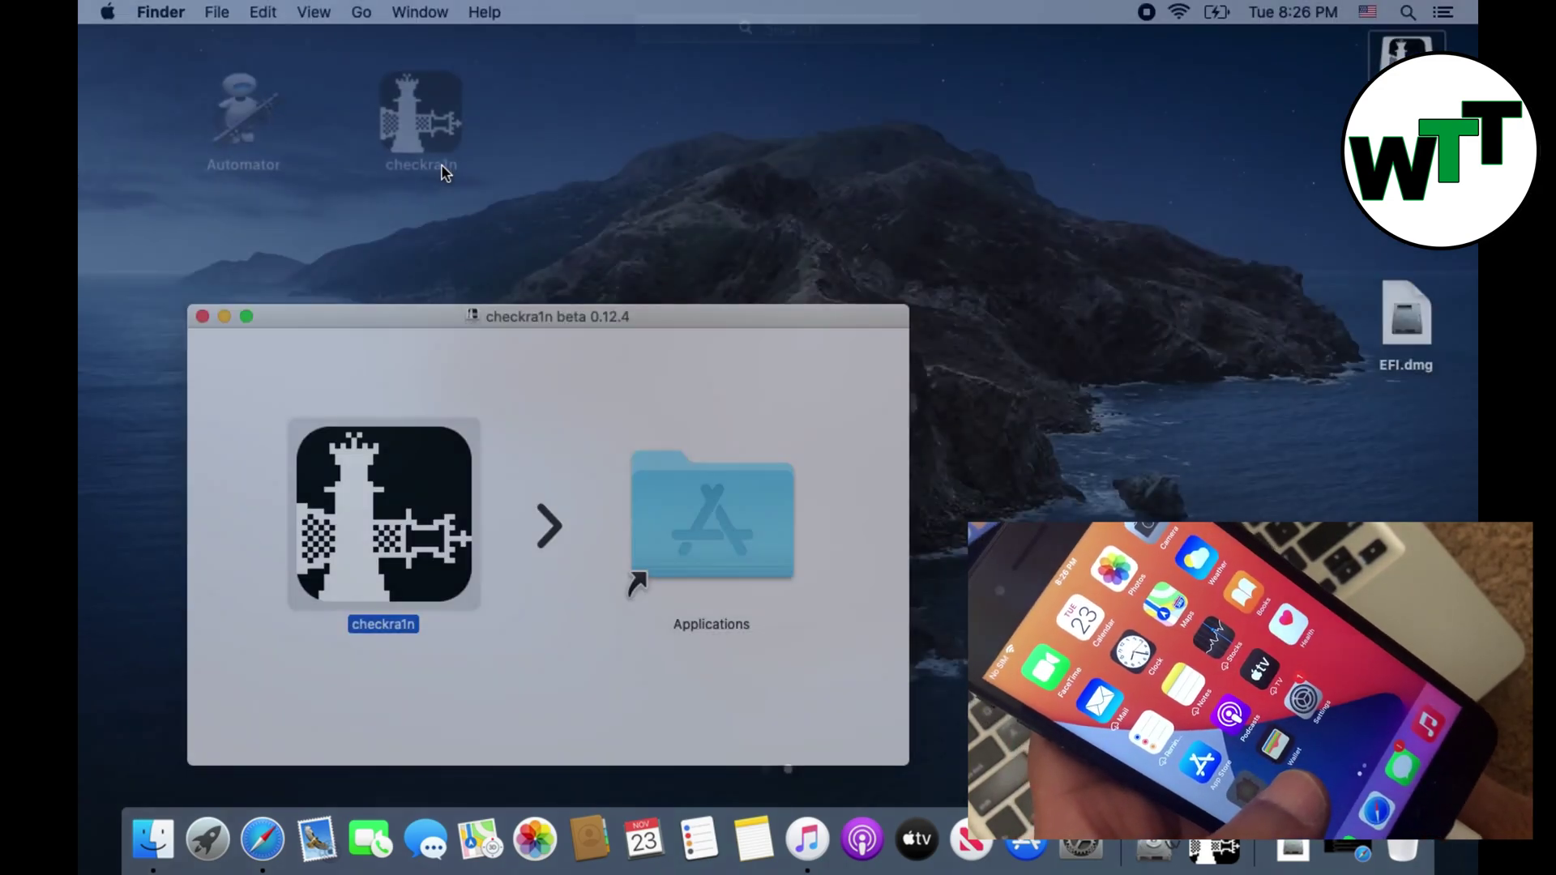
pyautogui.click(441, 167)
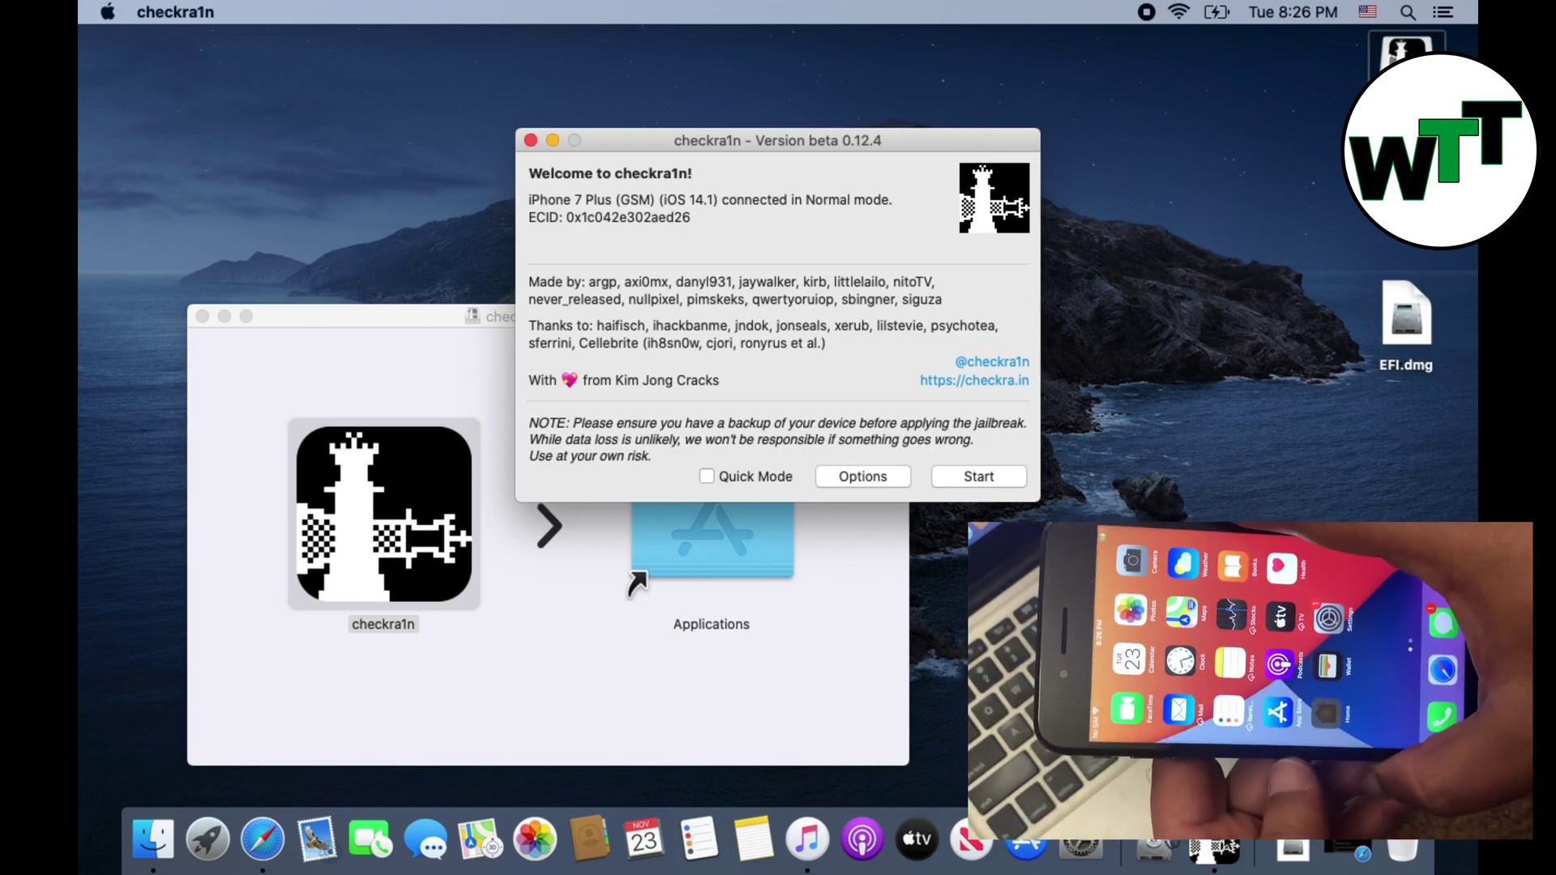
# Start the jailbreak and put the iPhone into recovery mode for DFU instructions
pyautogui.click(967, 478)
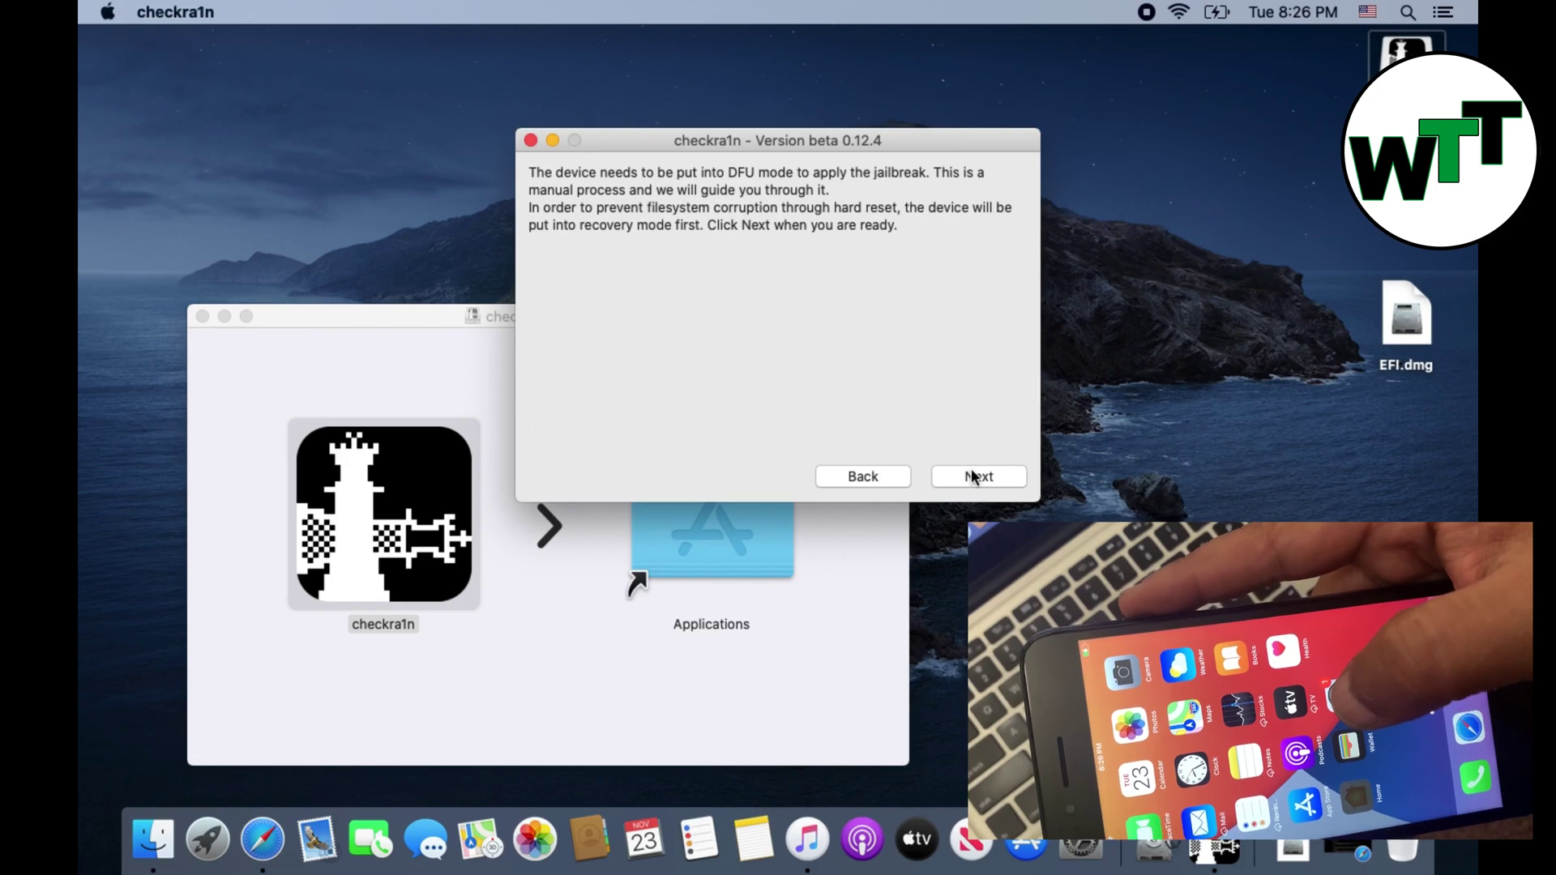
pyautogui.click(973, 476)
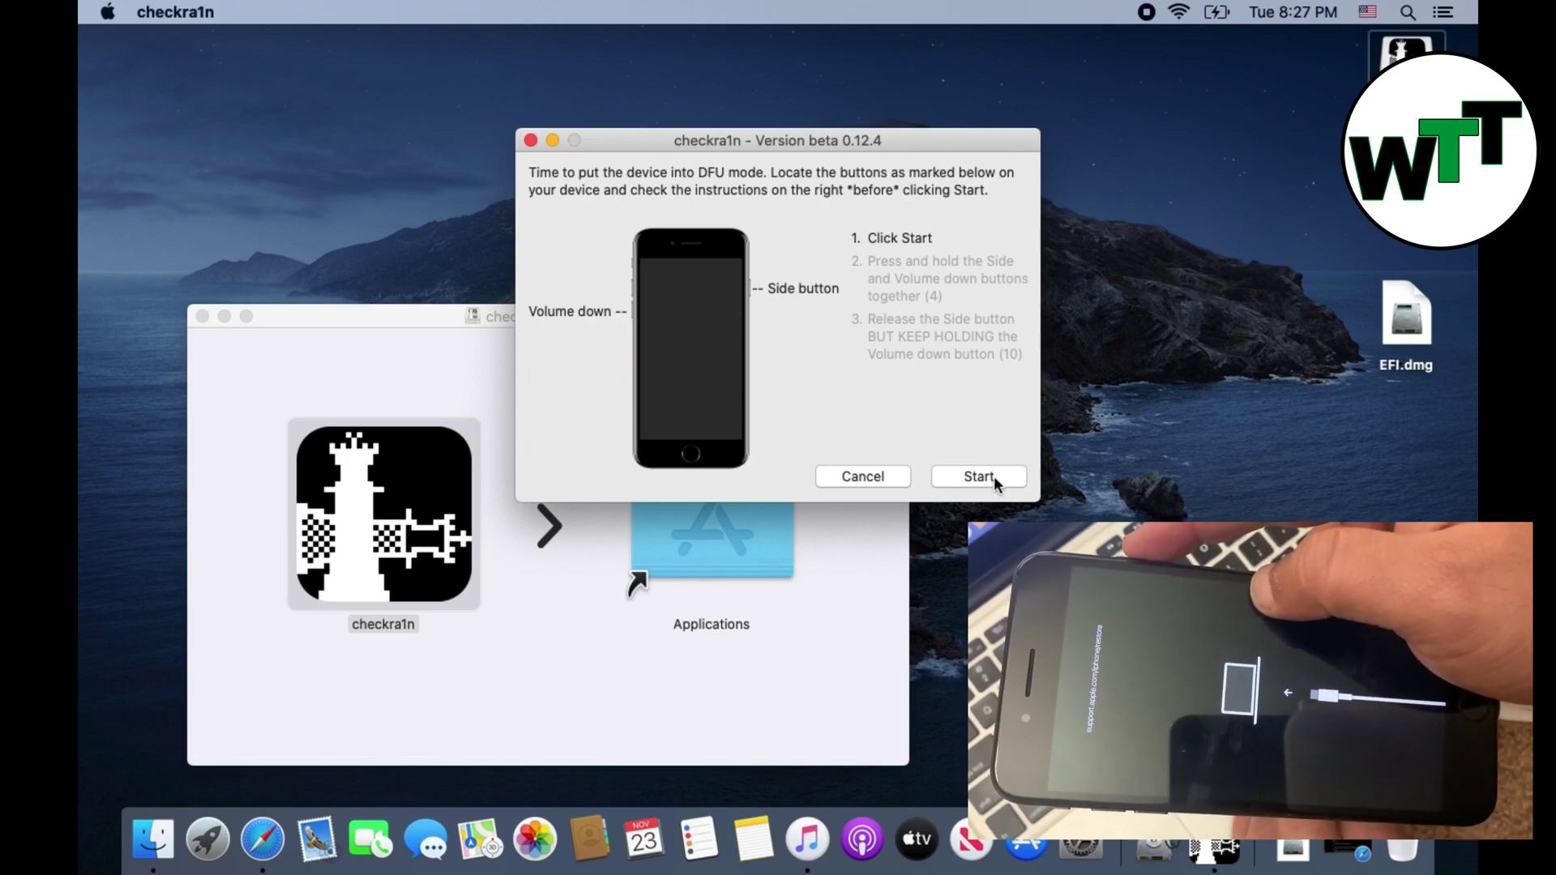
# Start the DFU mode countdown for the Side and Volume down button sequence
pyautogui.click(994, 476)
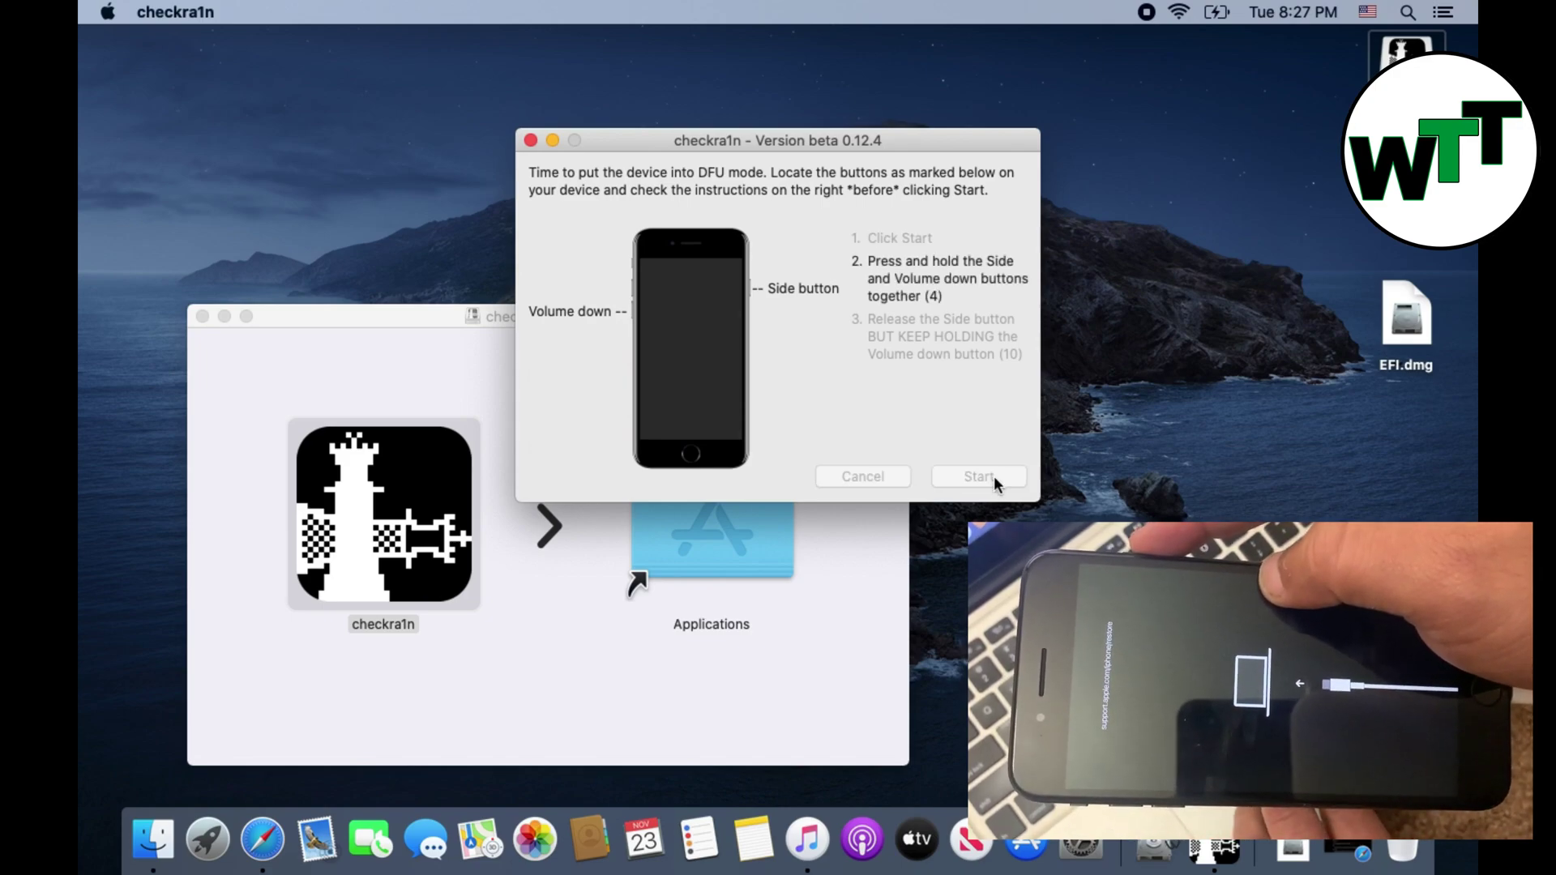